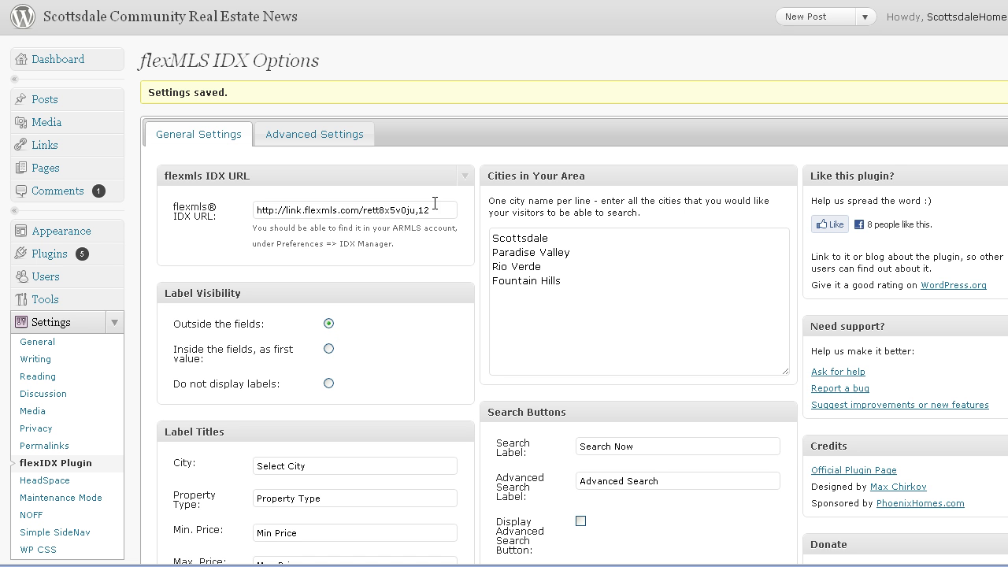
- Copy the plugin's IDX URL, load that property search, and scroll through its filter fields
drag(428, 210, 256, 209)
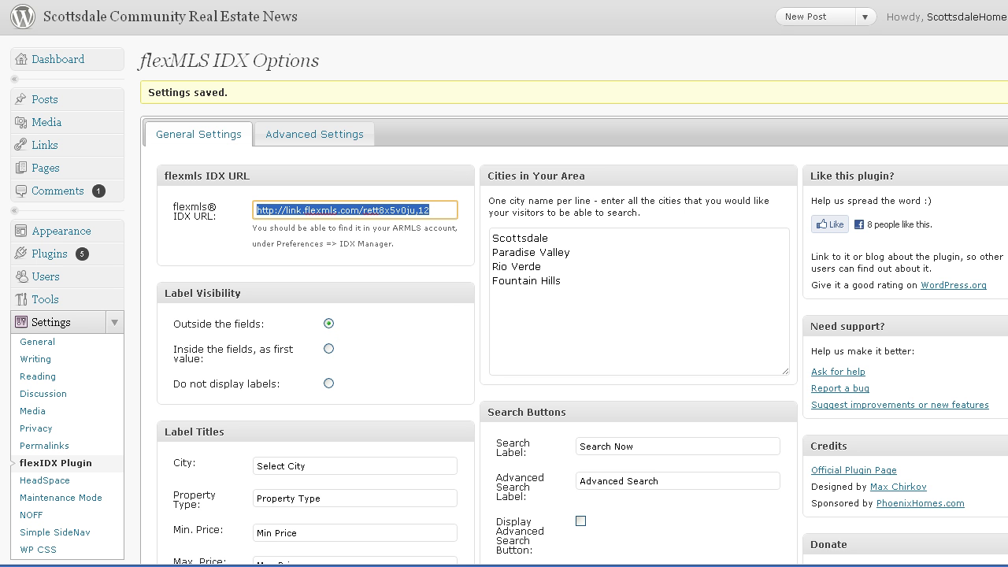
text(http://link.flexmls.com/rett8x5v0ju,12)
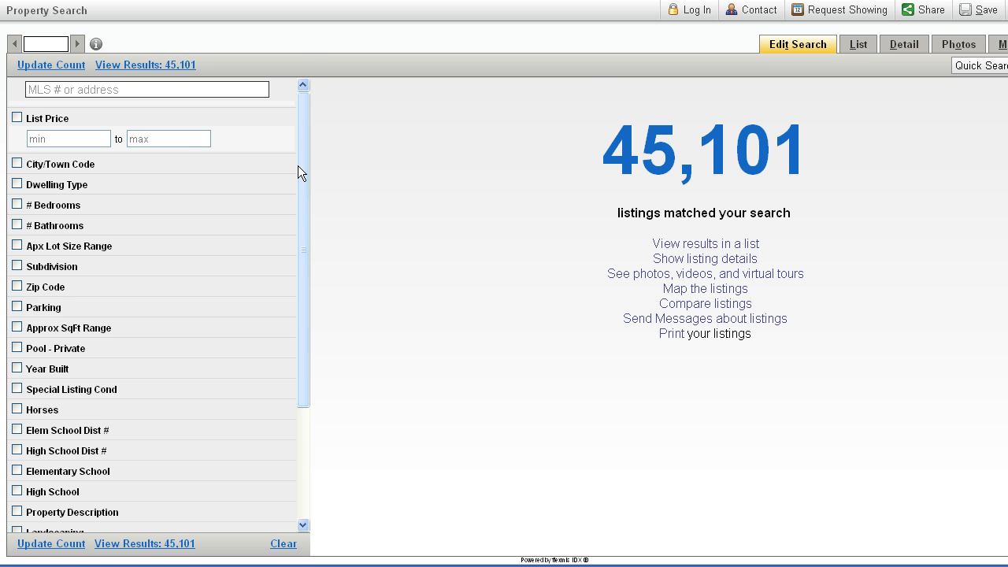
drag(300, 160, 301, 125)
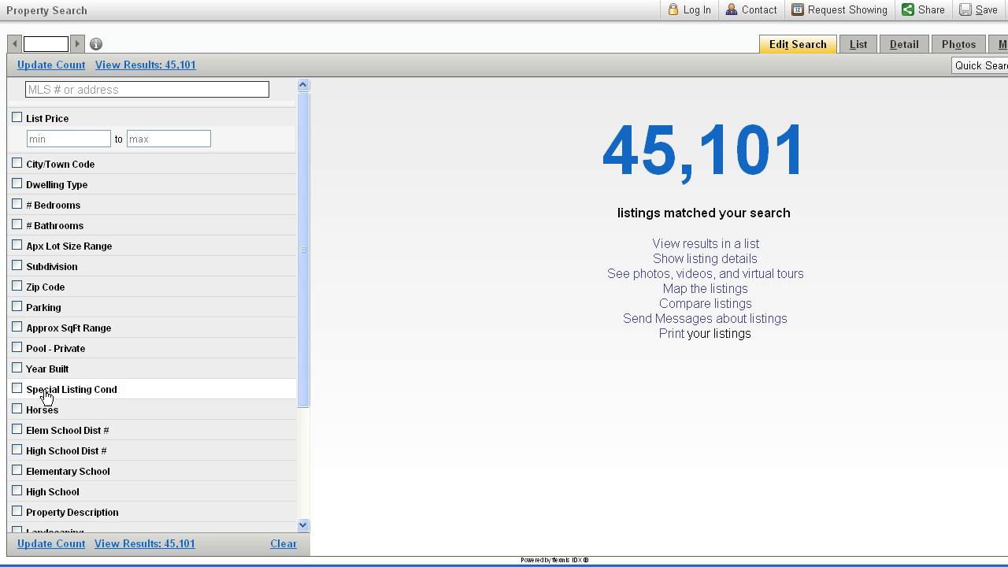
drag(305, 245, 307, 398)
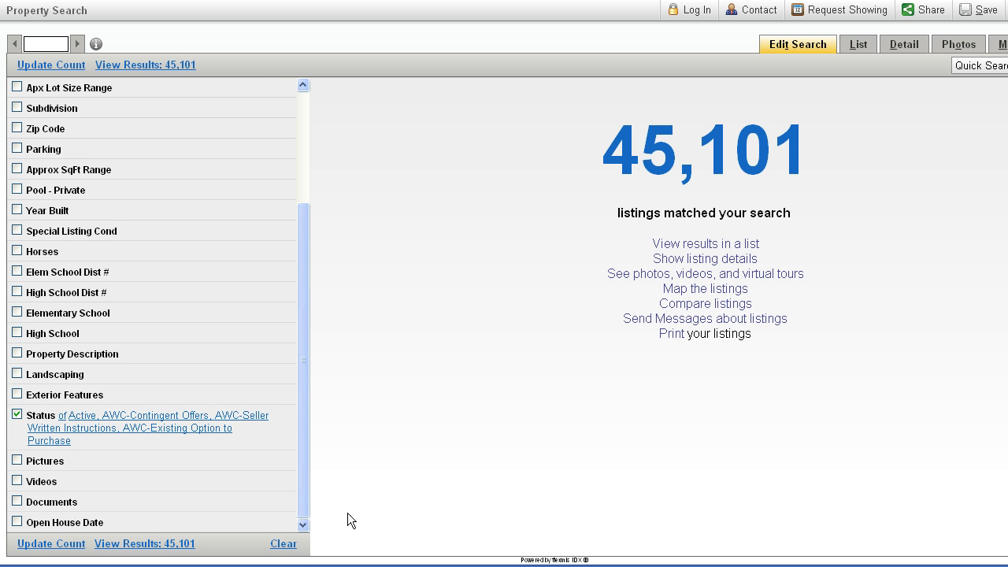
drag(300, 514, 317, 330)
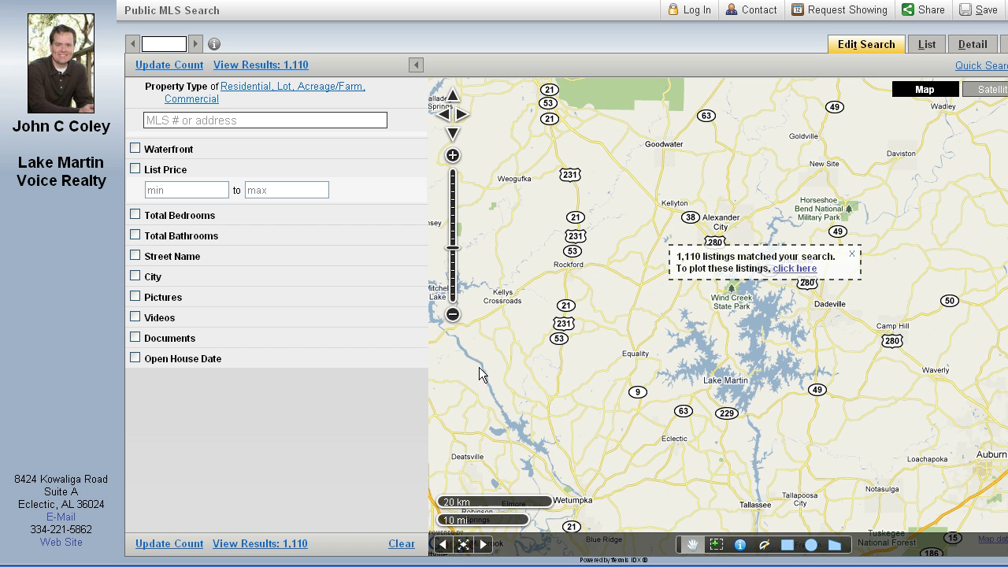
- Expand Property Type to reveal Residential, Lot, Acreage/Farm and Commercial, then scroll the MLS search page
click(188, 98)
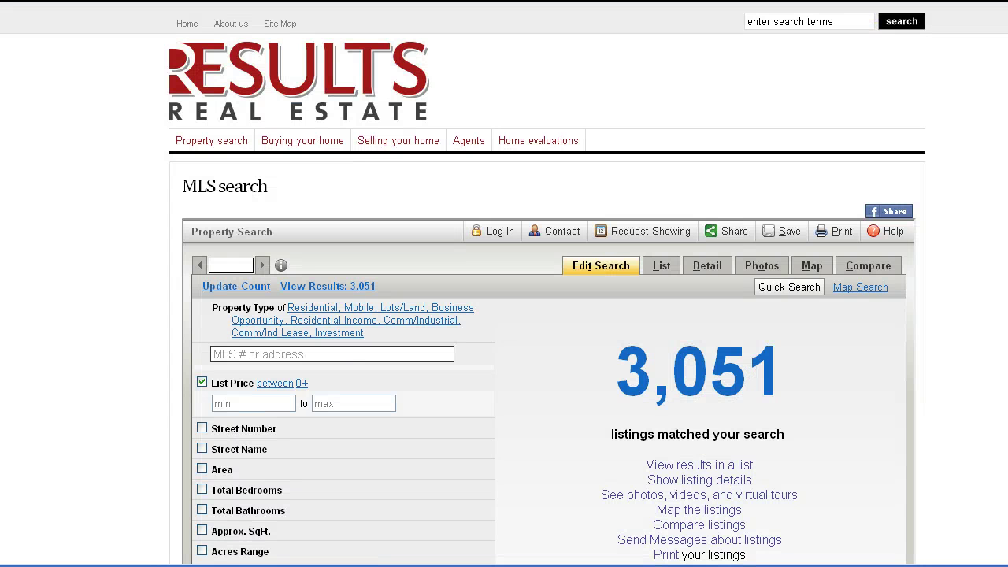
scroll(504, 283, down, 2)
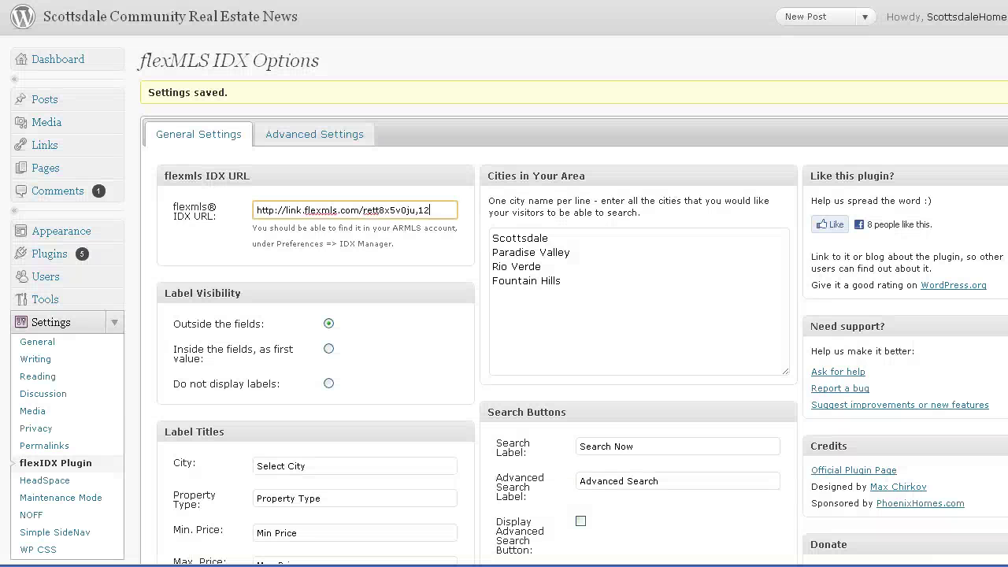
scroll(504, 283, down, 1)
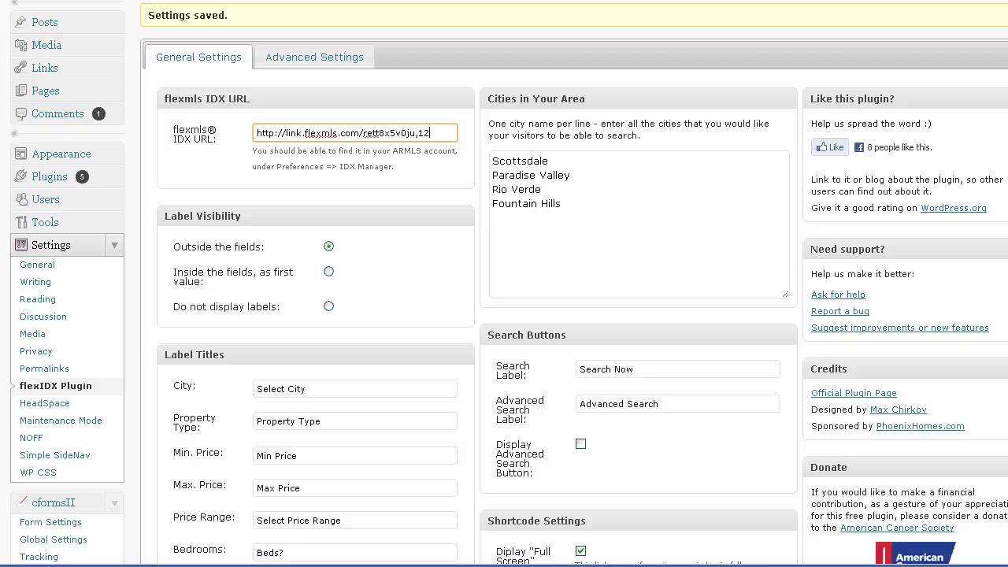
scroll(504, 283, up, 1)
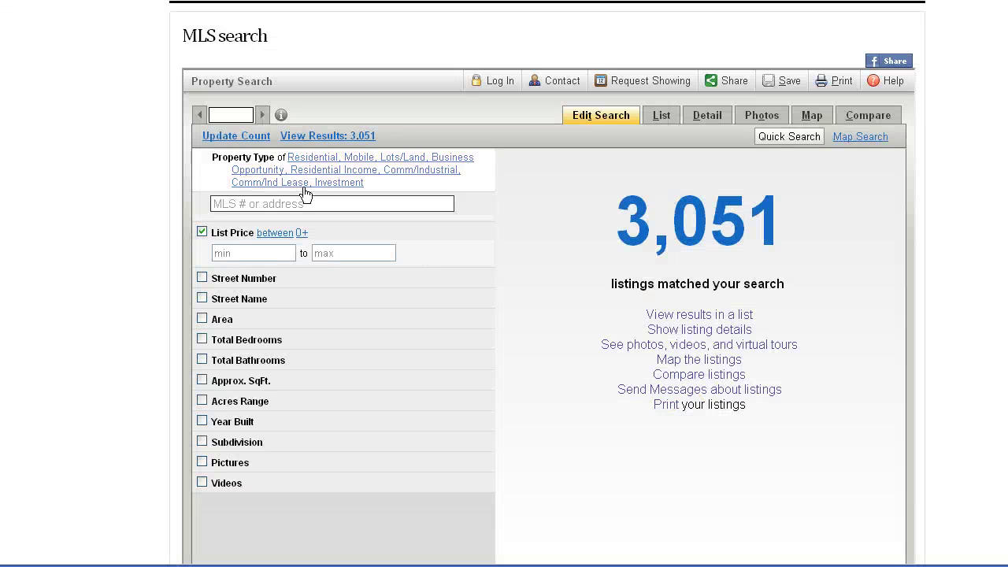
- Expand the Area filter and scroll through the numbered Redding areas
click(222, 317)
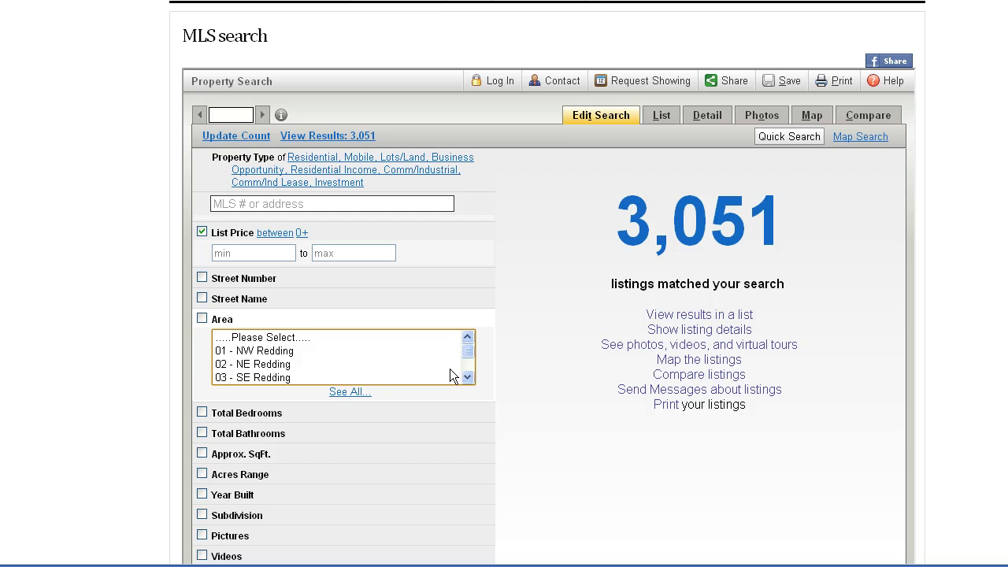
drag(467, 358, 467, 350)
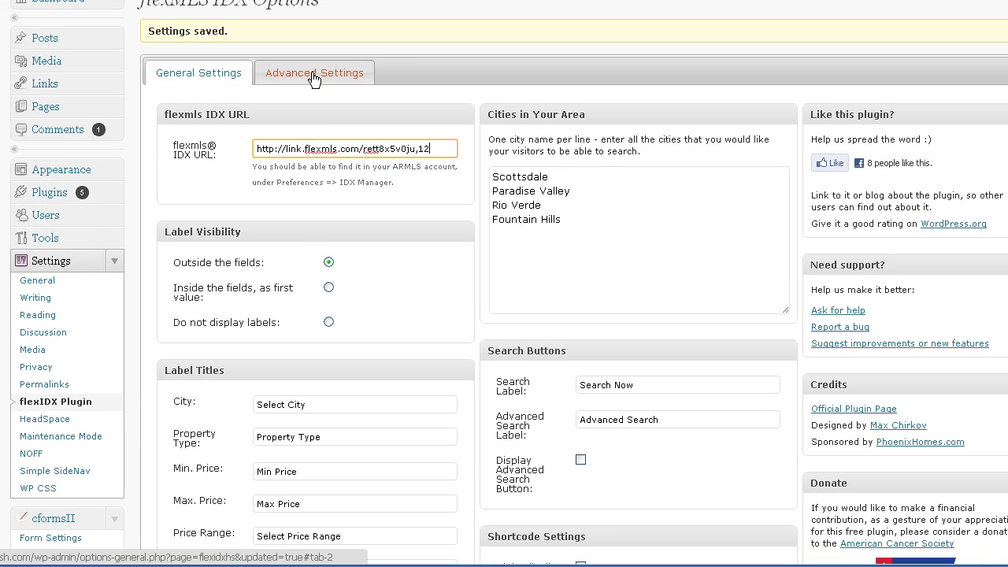
- In Advanced Settings, locate FlexMLS Field Names and select the values 'city' and 'DwellingType'
click(318, 77)
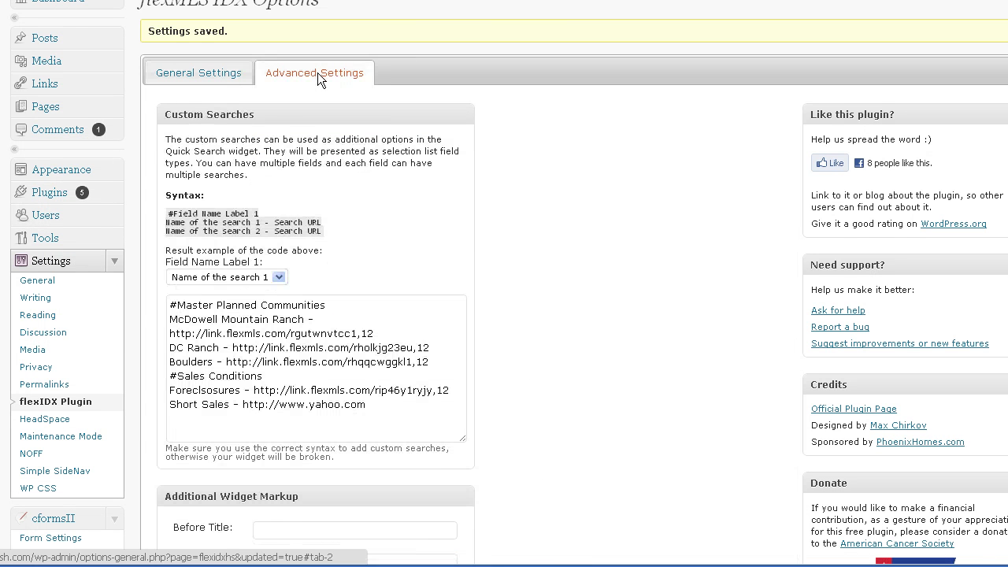
scroll(318, 77, down, 4)
scroll(504, 283, down, 8)
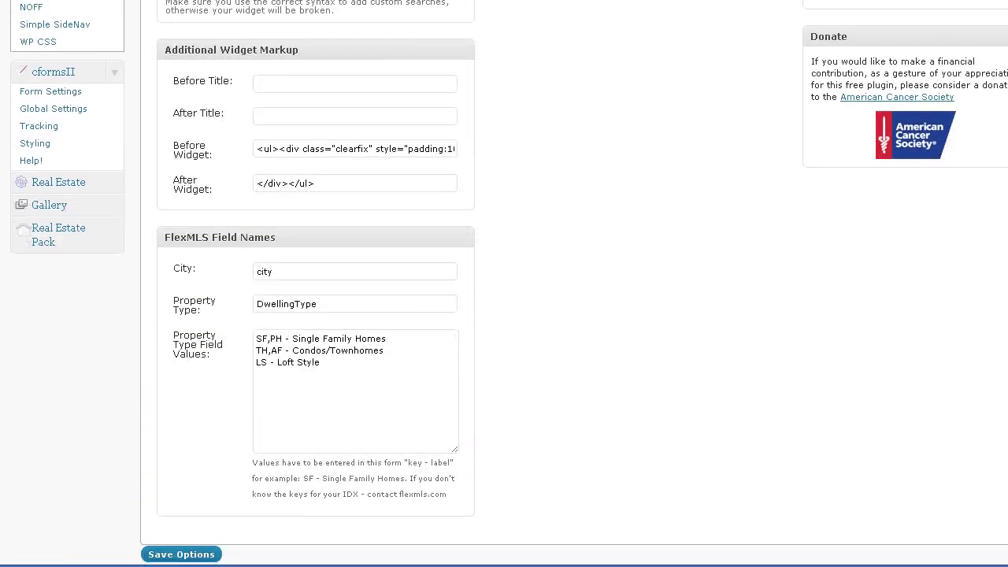
scroll(504, 284, down, 2)
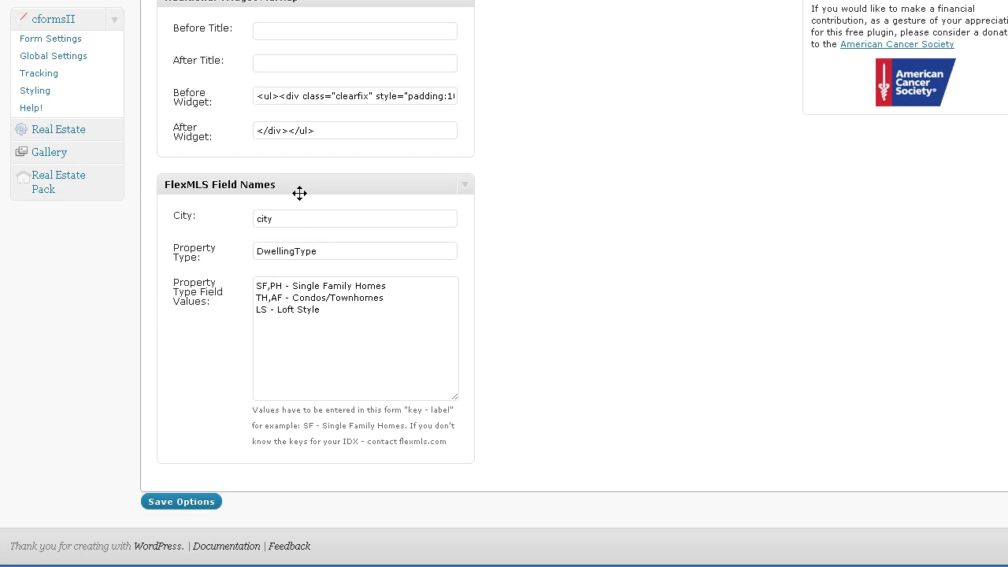
drag(297, 220, 253, 224)
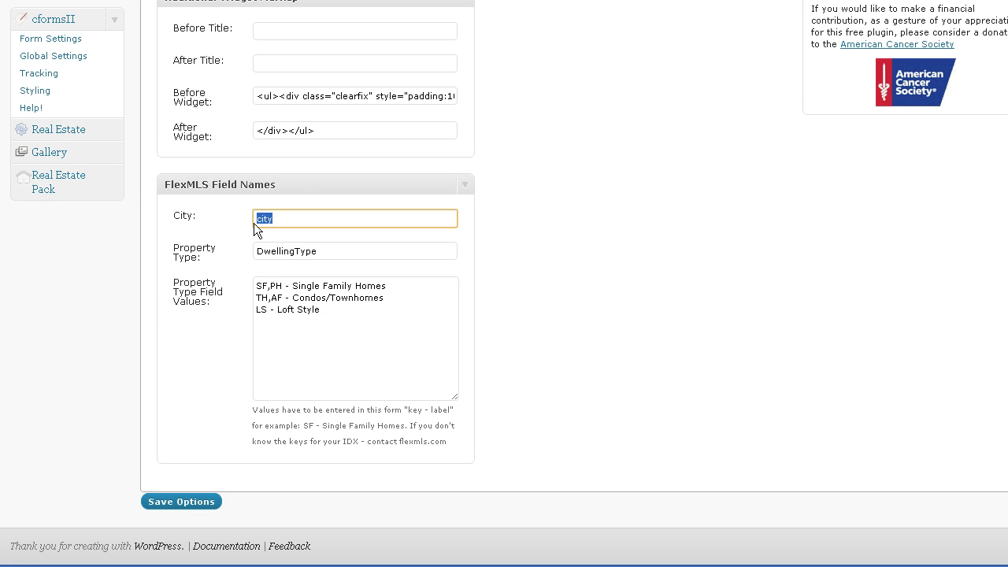
drag(328, 251, 251, 249)
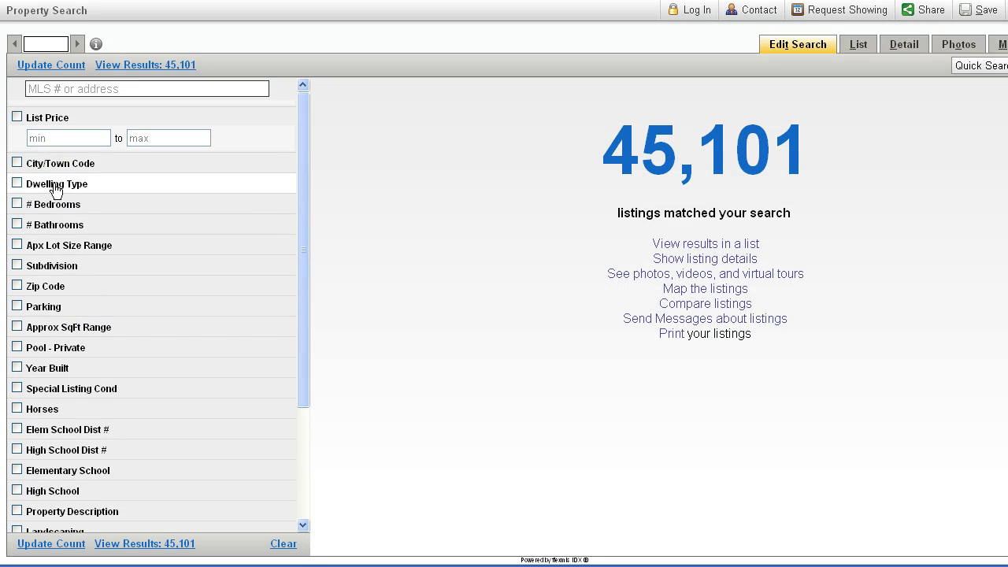
- Expand the Dwelling Type filter and compare it with the plugin's DwellingType field name
drag(66, 184, 26, 184)
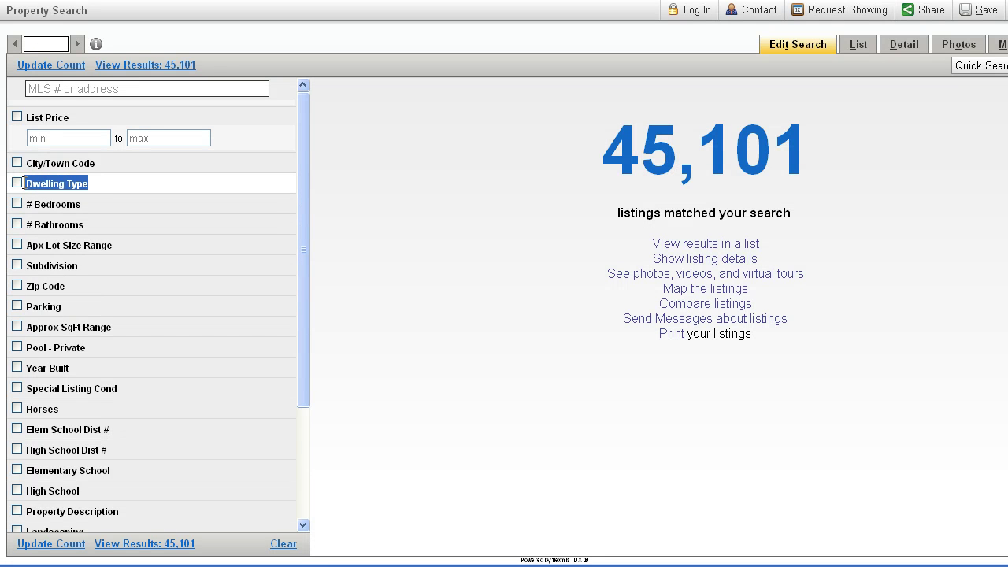
click(101, 189)
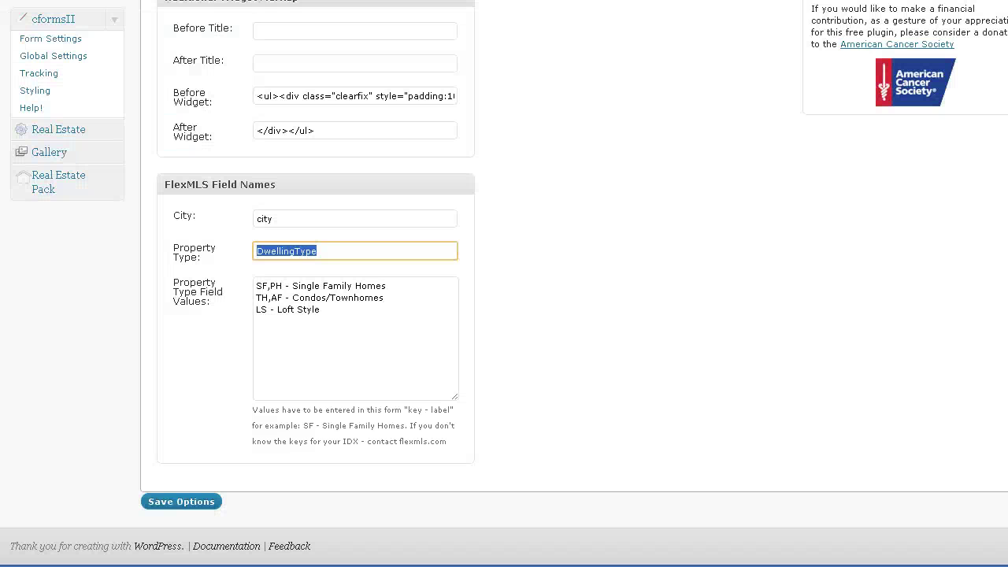
click(331, 250)
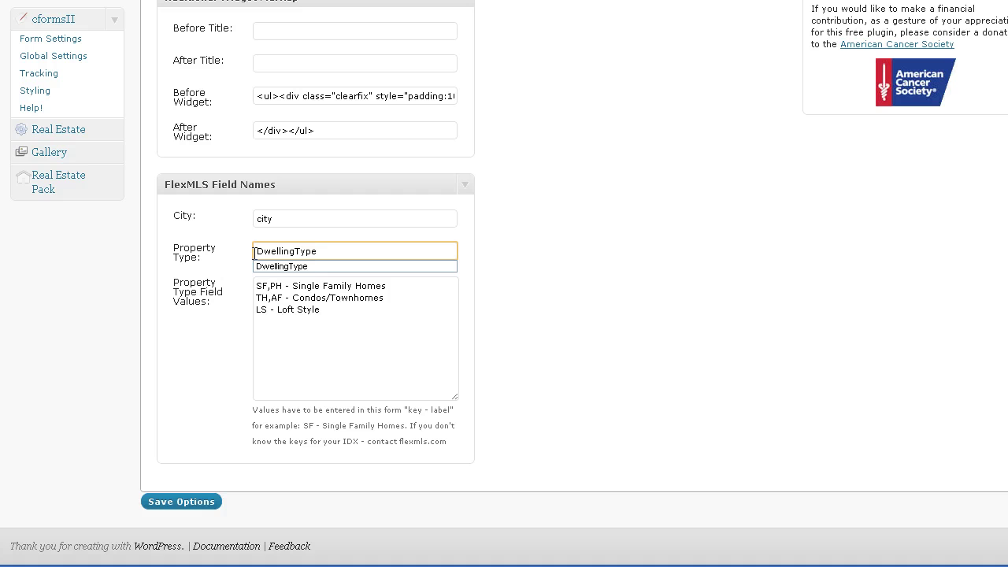
click(357, 326)
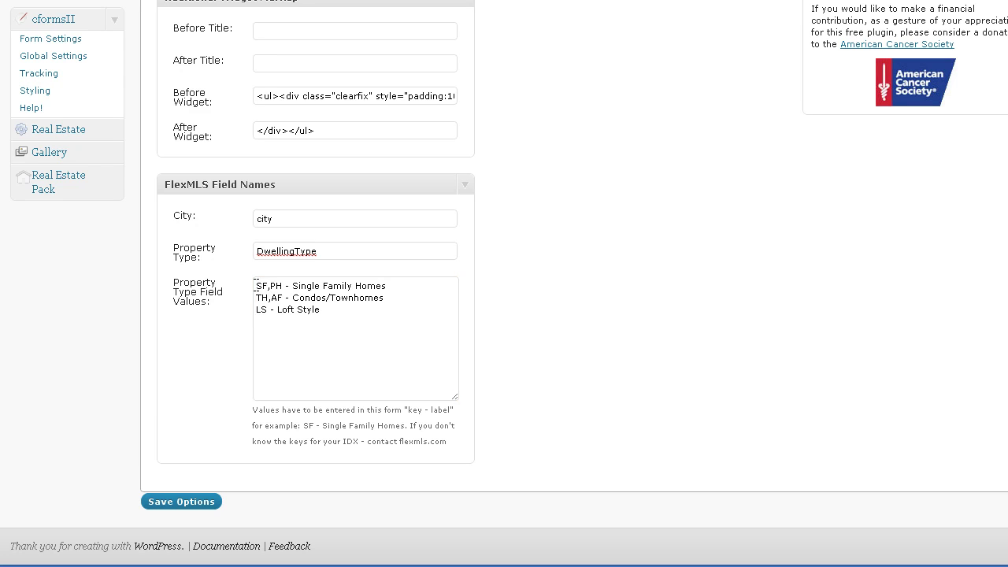
drag(256, 286, 268, 286)
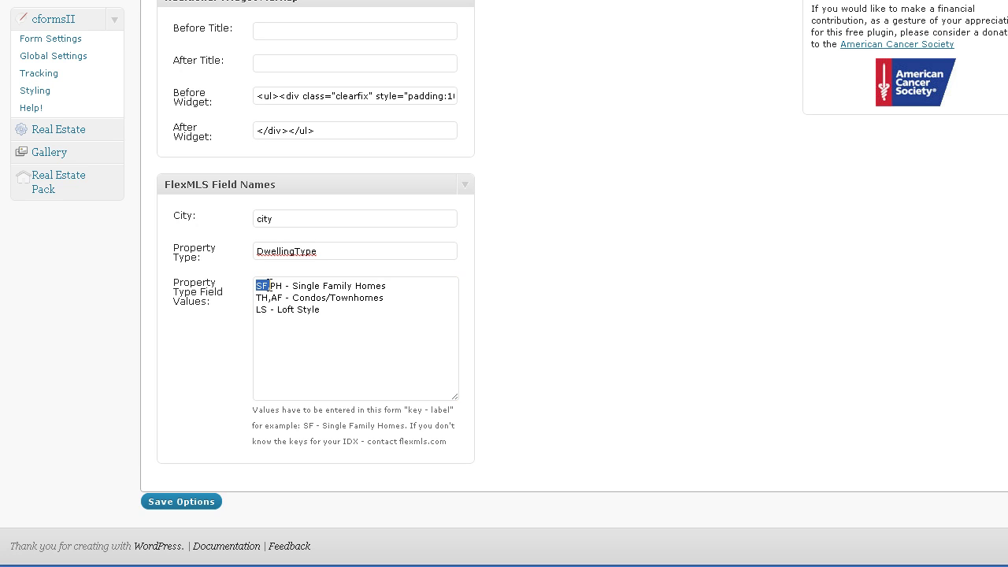
click(293, 291)
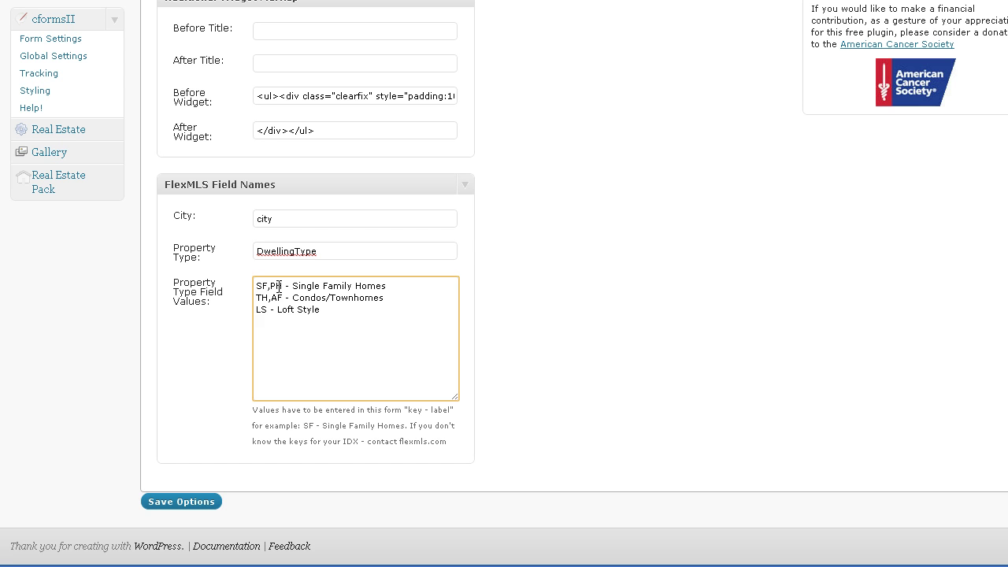
mouse_move(270, 287)
mouse_down()
mouse_move(281, 288)
mouse_move(258, 297)
mouse_move(268, 298)
mouse_up()
double_click(274, 299)
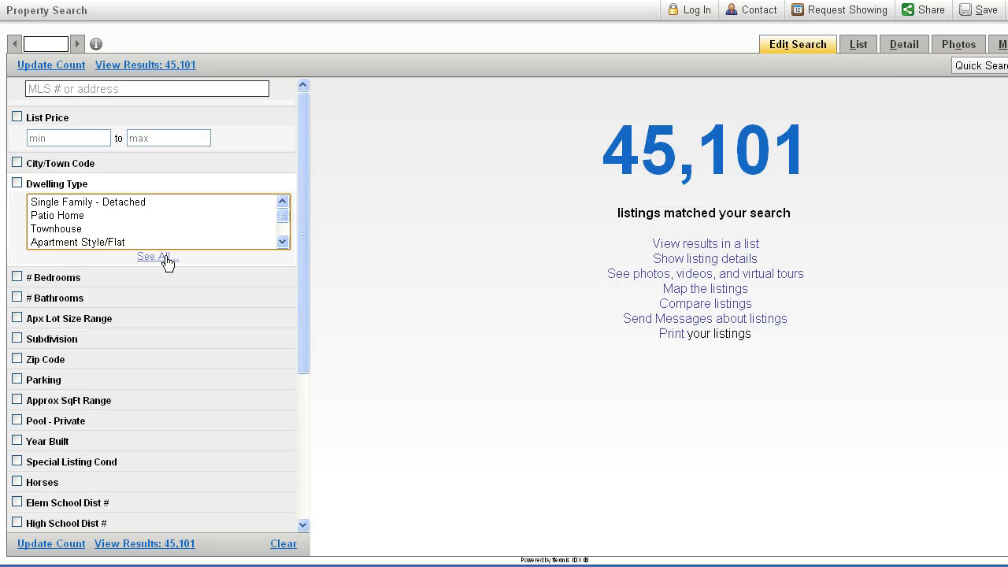
- Open the See All dialog listing all eight Dwelling Type options
click(164, 256)
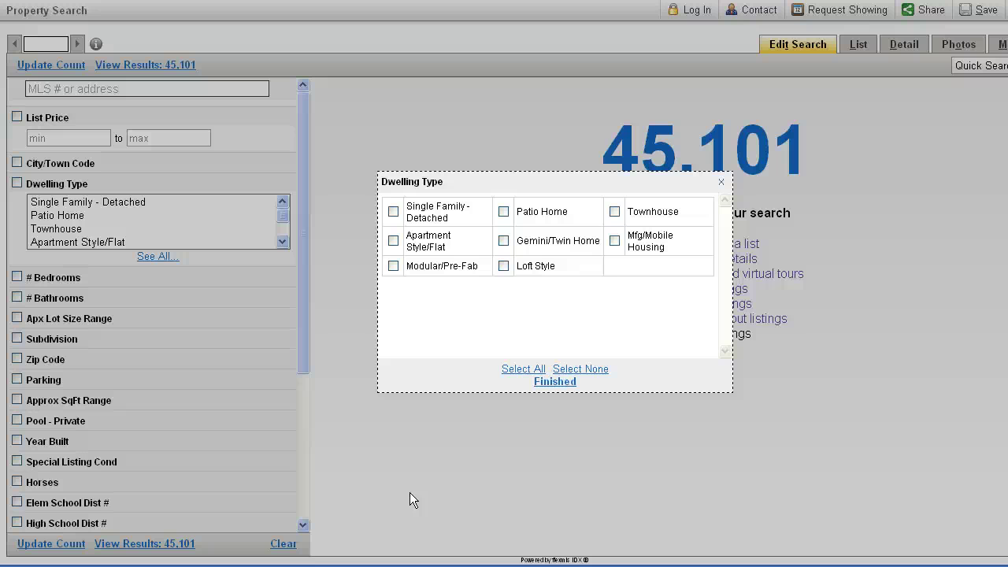
- In Developer Tools, inspect the Single Family - Detached checkbox to read its value SF
key(ctrl+shift+j)
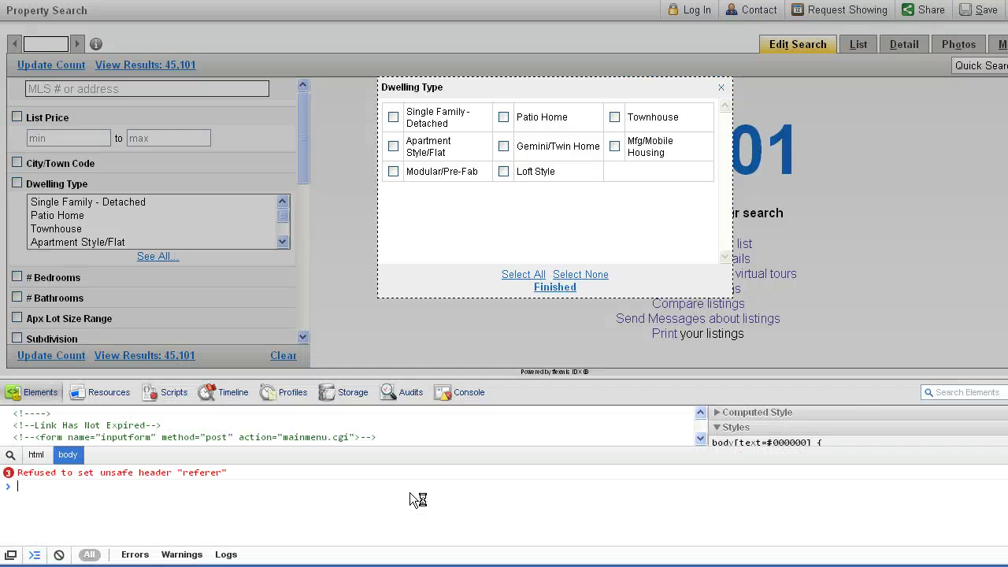
click(35, 555)
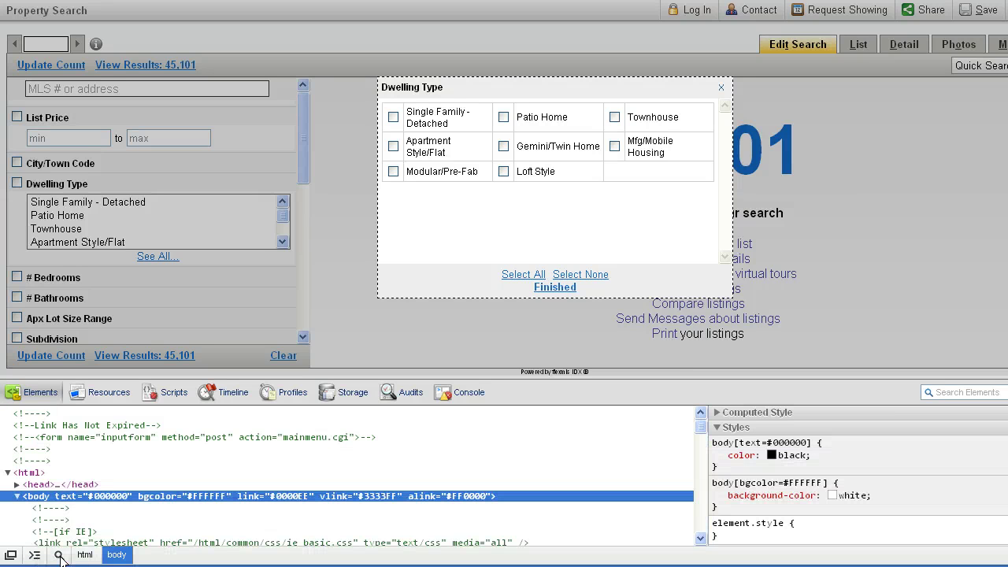
click(60, 556)
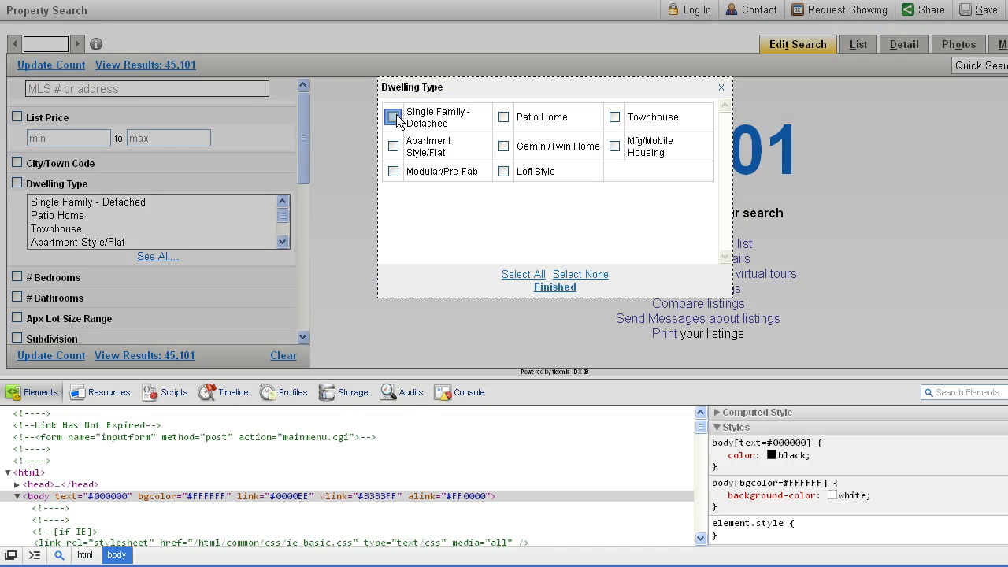
click(393, 115)
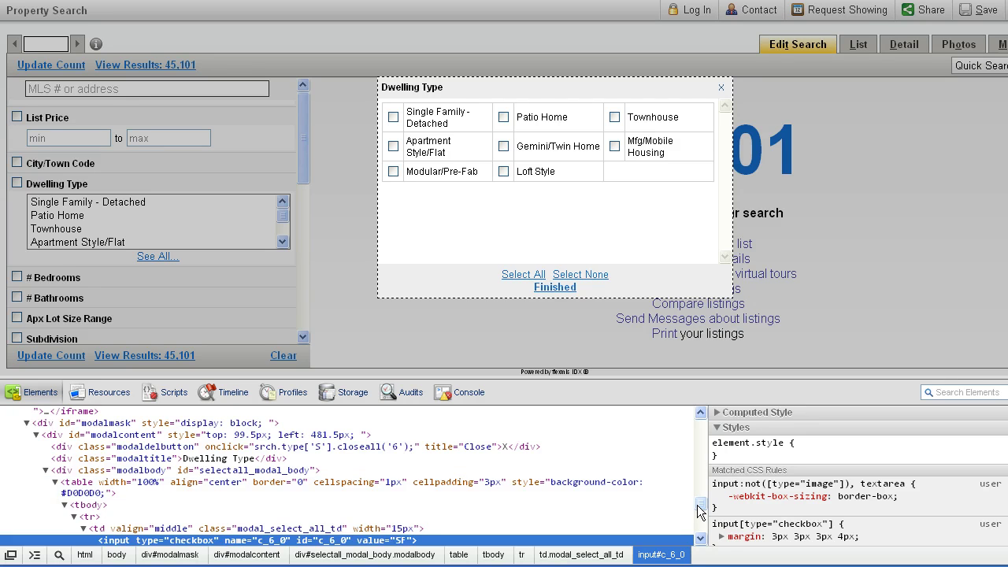
drag(700, 507, 700, 516)
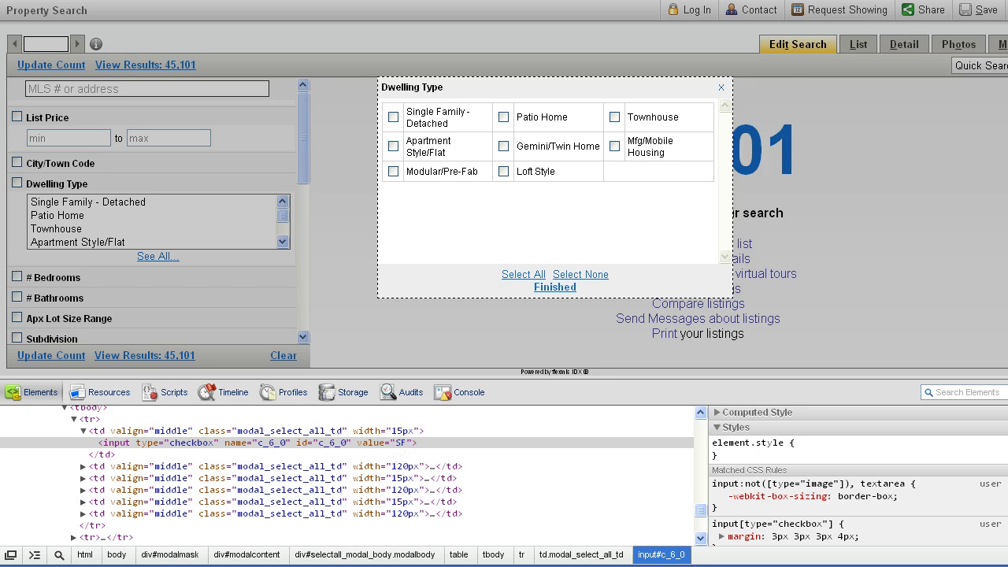
- Inspect Apartment Style/Flat (value AF), close the dialog, and inspect Patio Home (value PH)
click(59, 554)
click(393, 148)
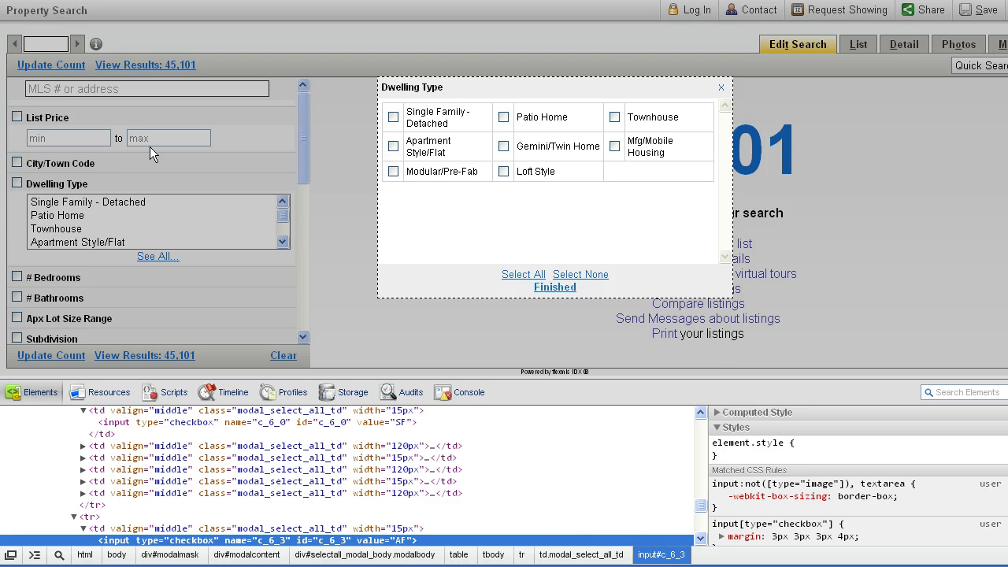
click(720, 87)
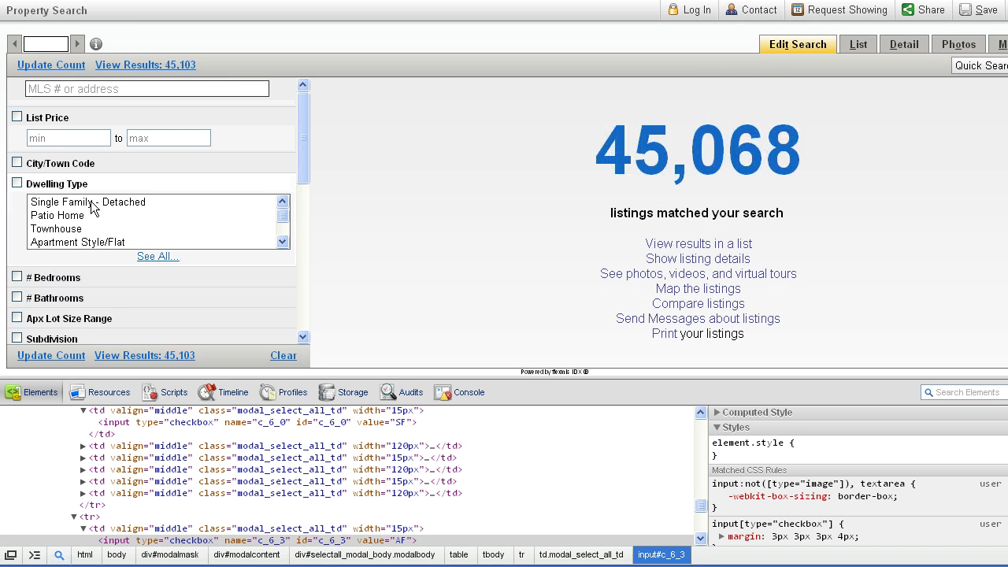
click(69, 221)
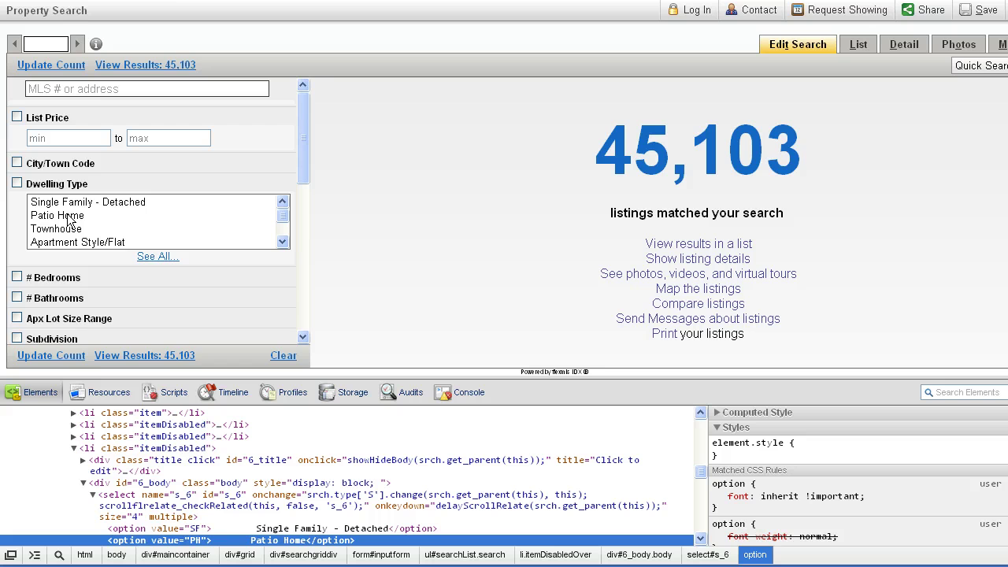